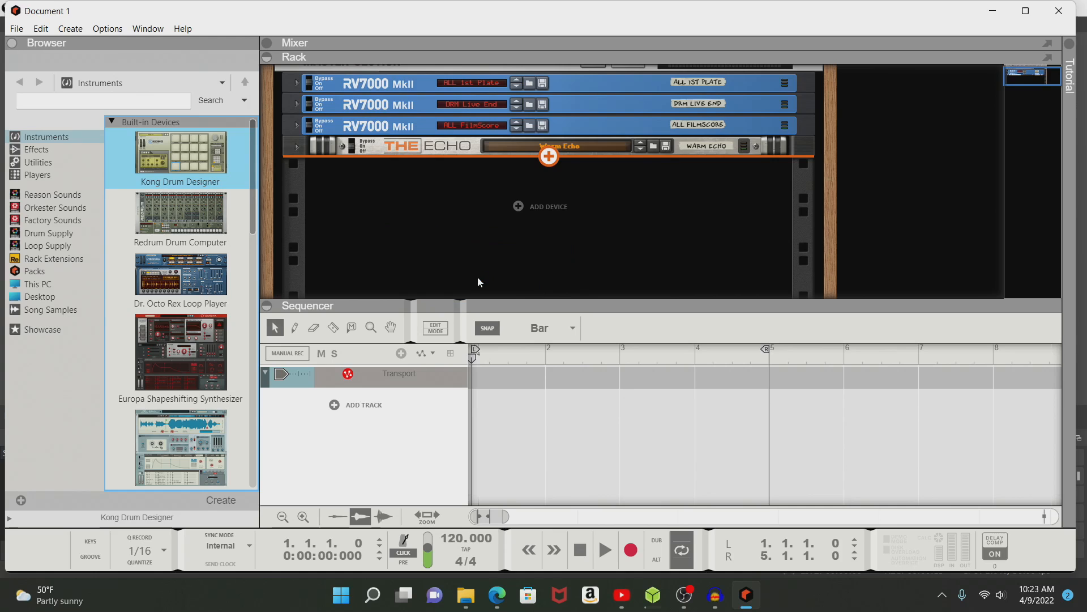
- Add a Kong Drum Designer to the rack and enlarge the rack area
mouse_move(548, 304)
left_mouse_down()
mouse_move(548, 339)
mouse_move(549, 322)
left_mouse_up()
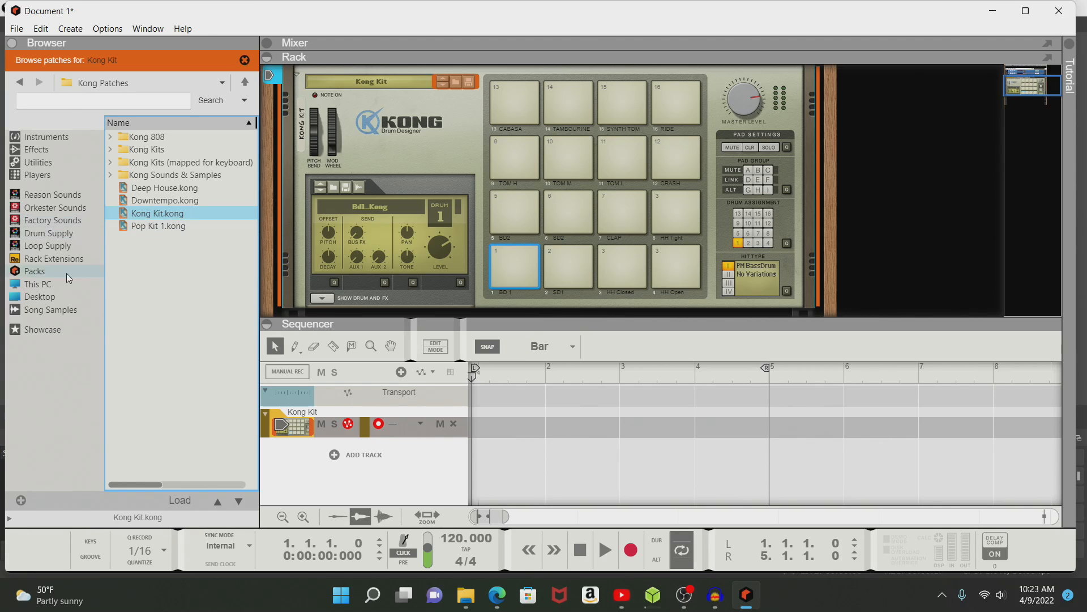
- Locate the Sample file in the Desktop folder of the browser and load it onto Kong's pad 1
left_click(83, 138)
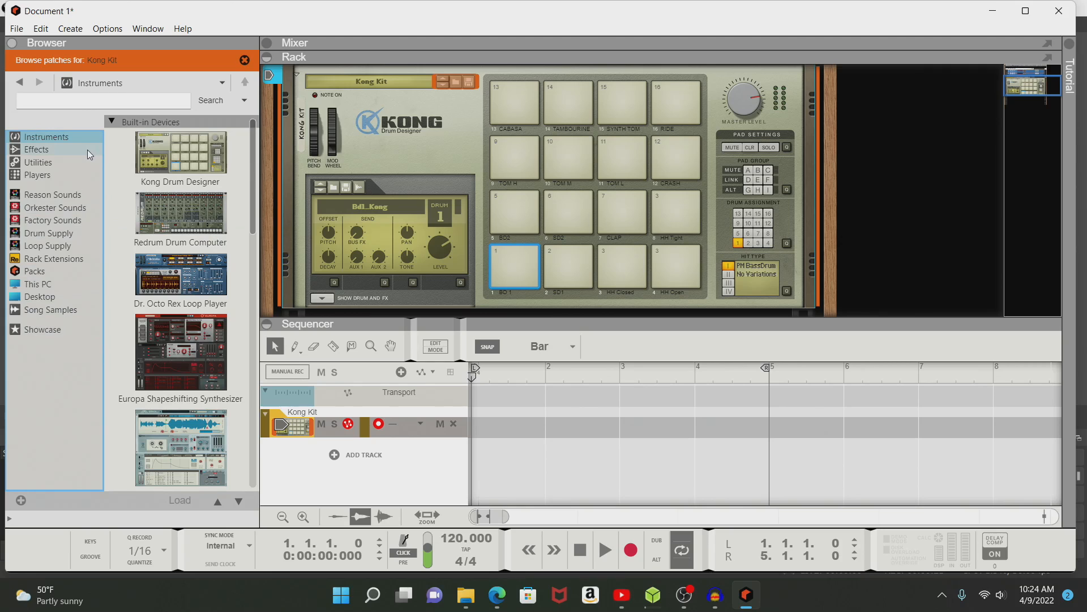
key("Down")
key("Down")
key("Down")
key("Down")
key("Down")
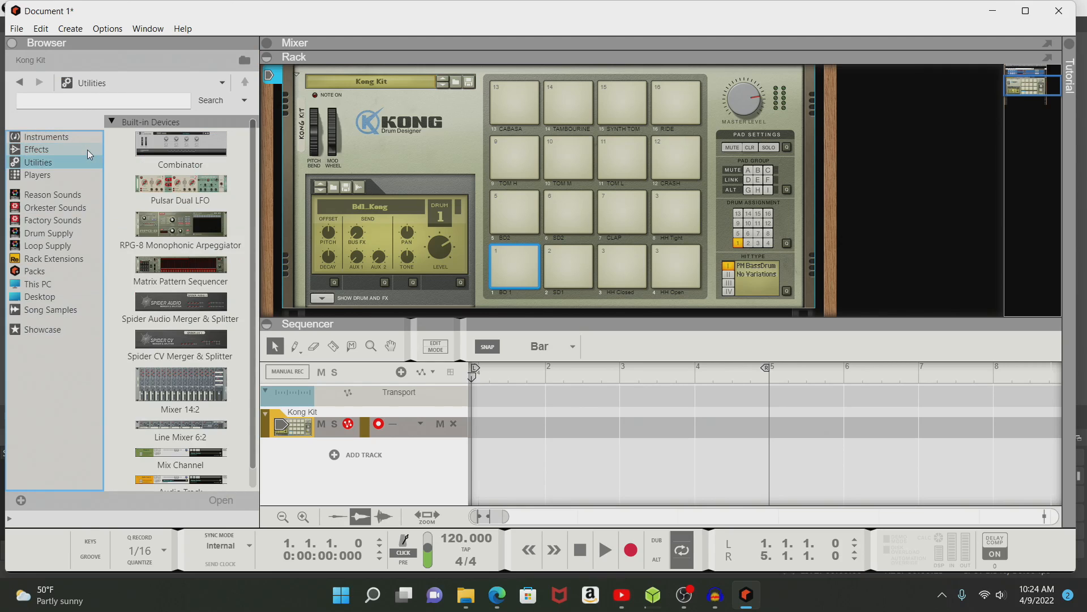
key("Down")
key("Down")
key("Down")
key("Down")
key("Down")
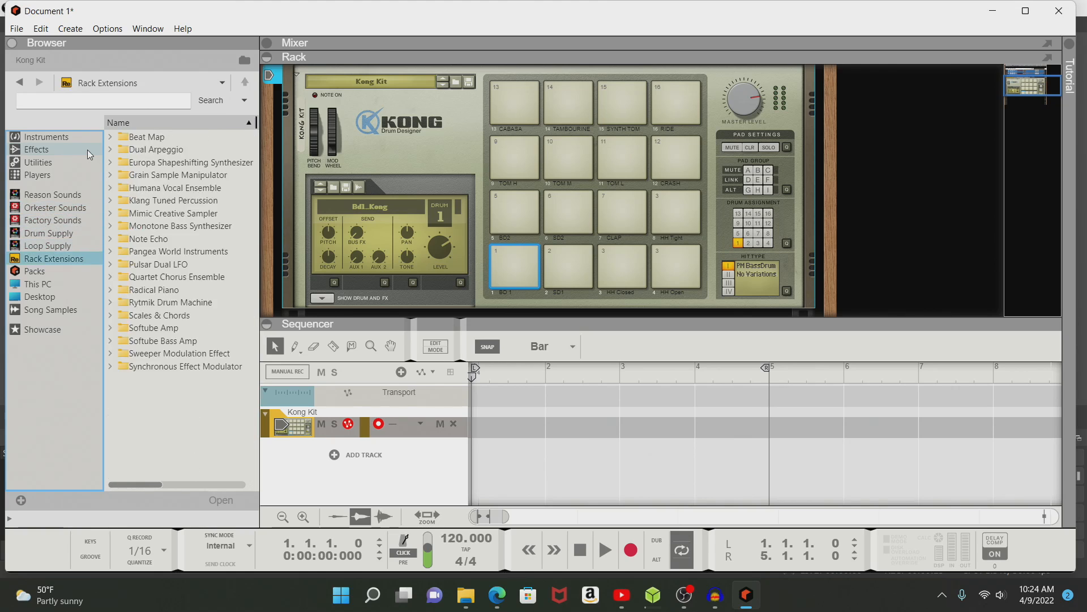
key("Down")
key("Down")
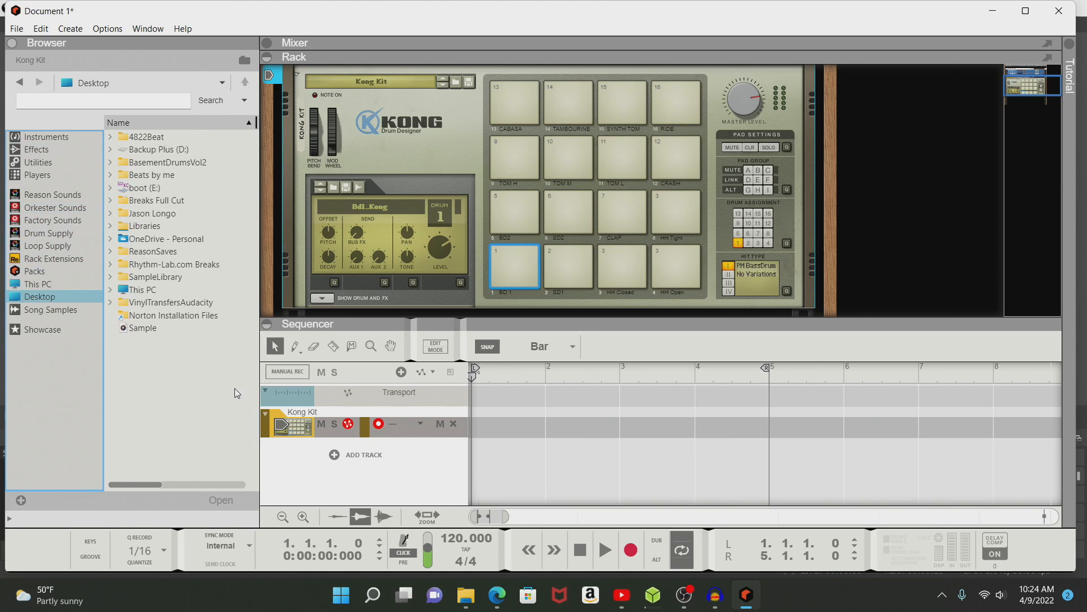
left_click(188, 332)
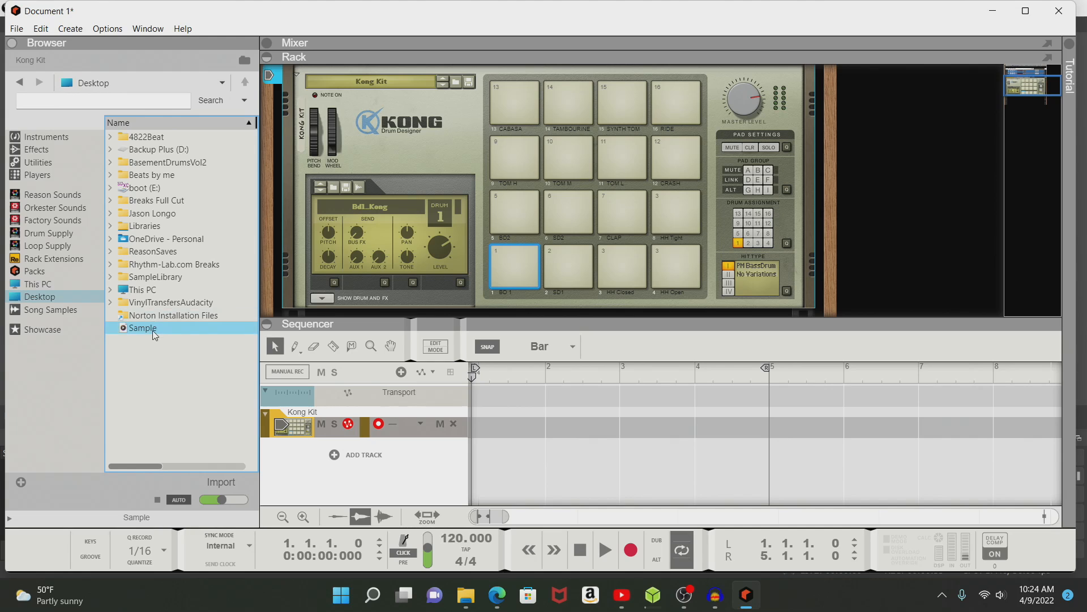
mouse_move(153, 330)
left_mouse_down()
mouse_move(309, 451)
mouse_move(486, 311)
mouse_move(512, 230)
left_mouse_up()
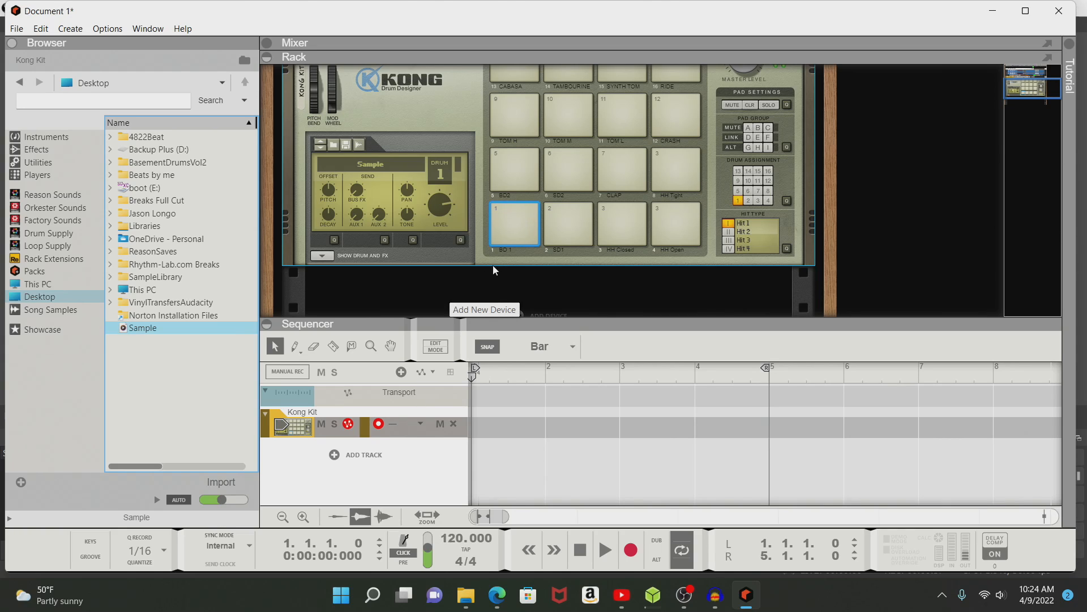
- Lower the pitch offset of the sample on drum 1 in the Kong device
left_click(450, 205)
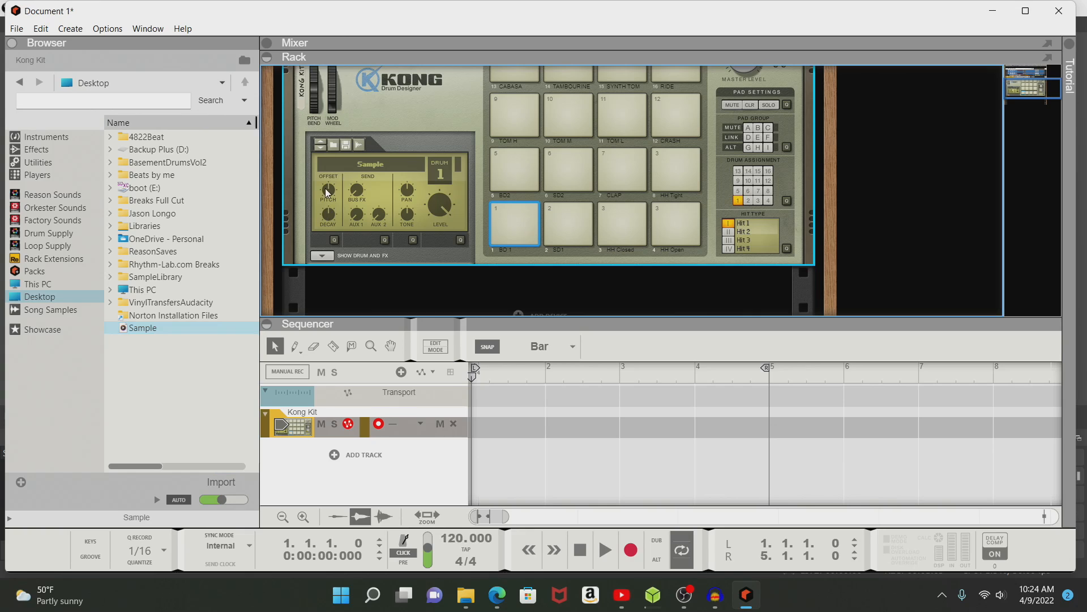
mouse_move(325, 195)
left_click_drag(322, 193, 320, 196)
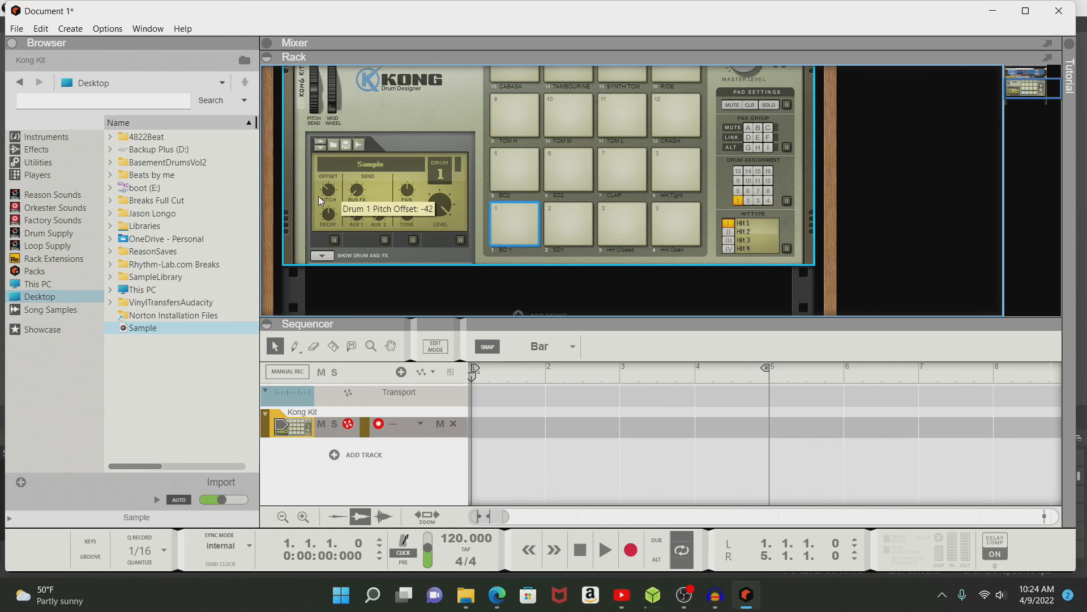
left_click_drag(319, 197, 317, 202)
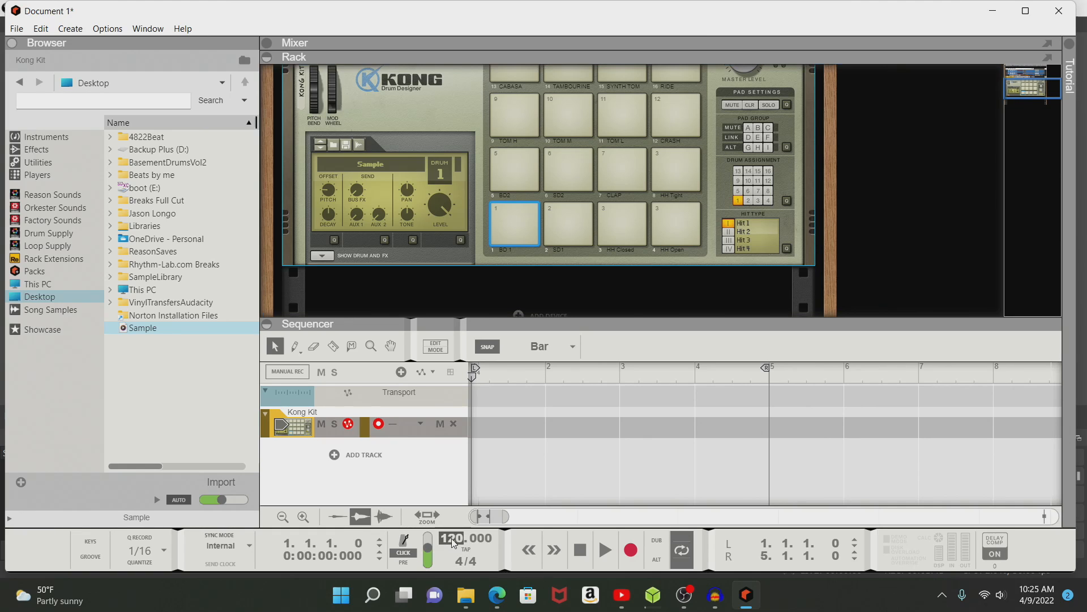
- Prepare the recording with a tempo of 90 BPM, the click pre-count on and the right locator at bar 8
key("Return")
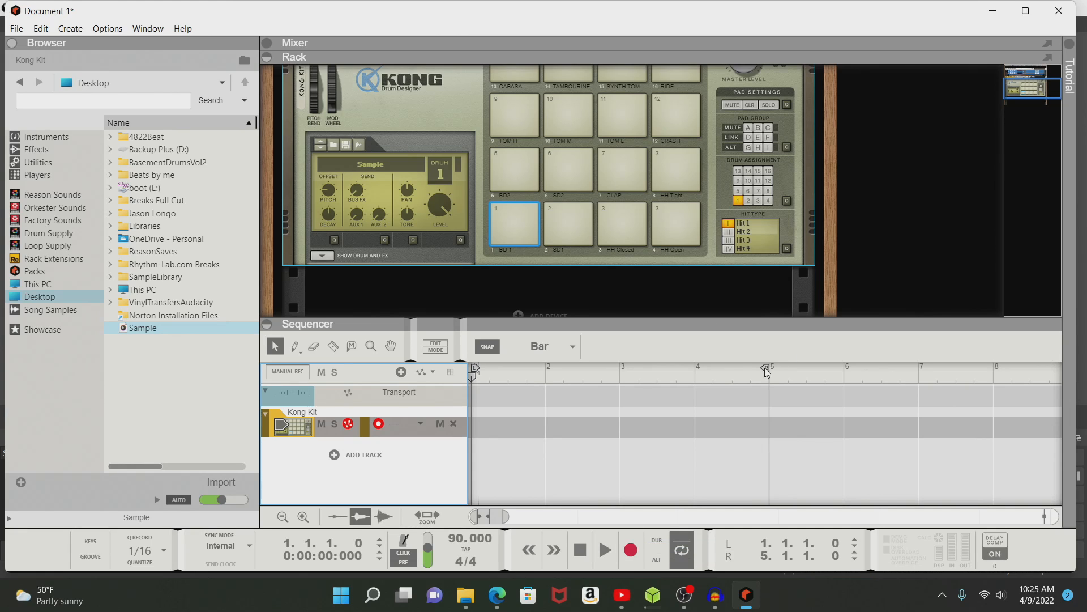
left_click_drag(765, 368, 988, 374)
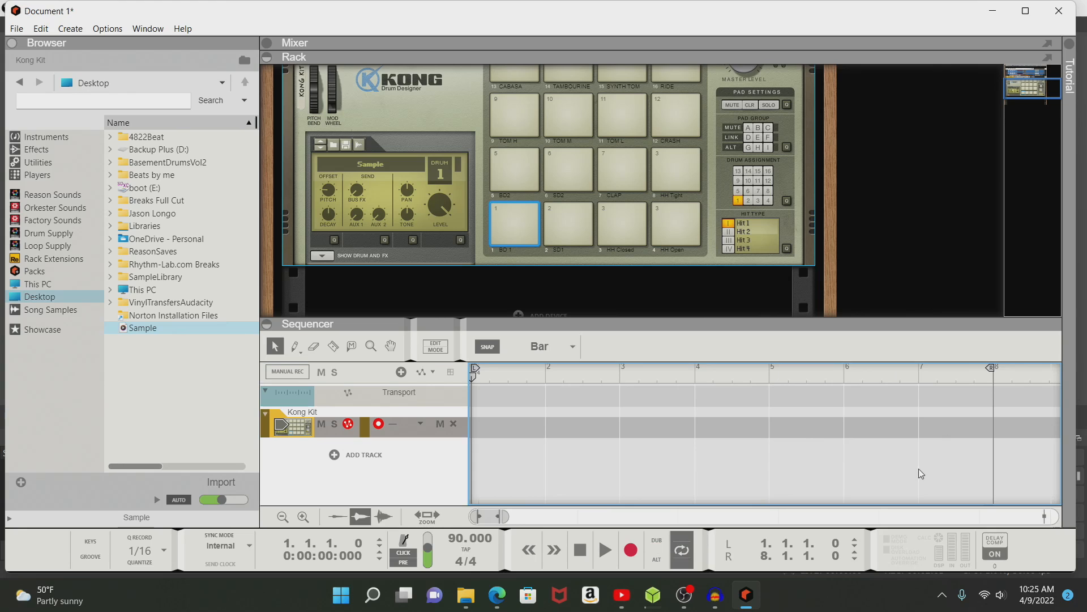
- Record the sample into a clip on the Kong Kit track from bar 1 and return to the song start
left_click(630, 550)
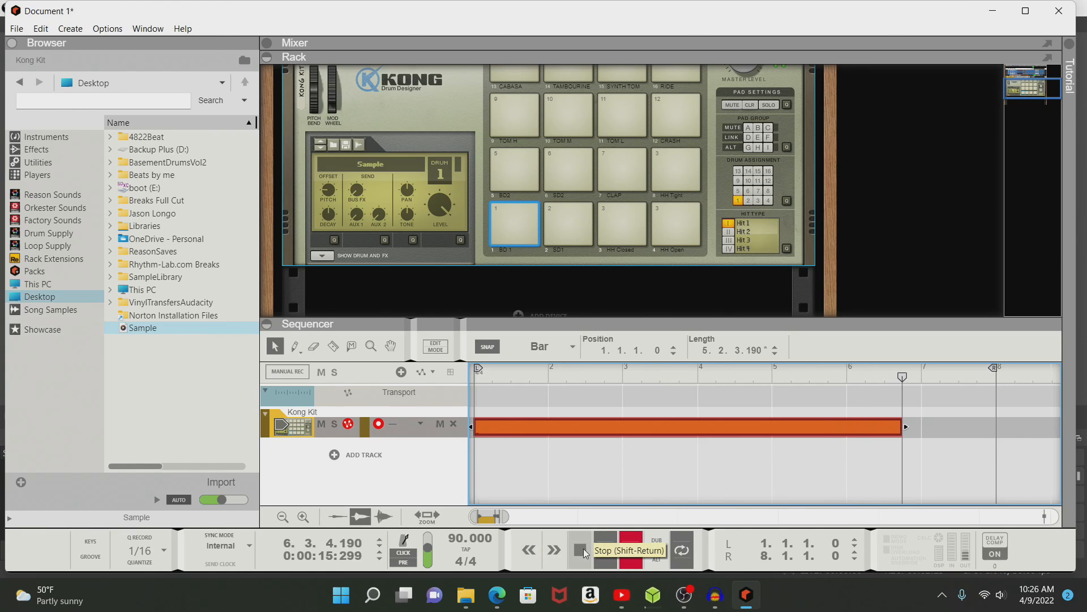
left_click(586, 550)
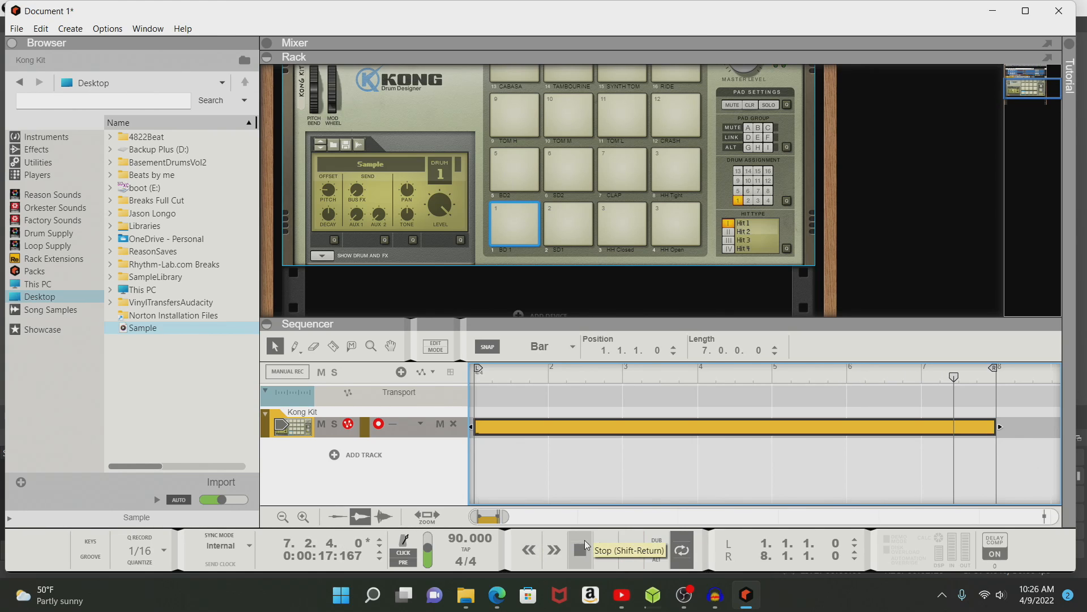
left_click(529, 549)
left_click(529, 552)
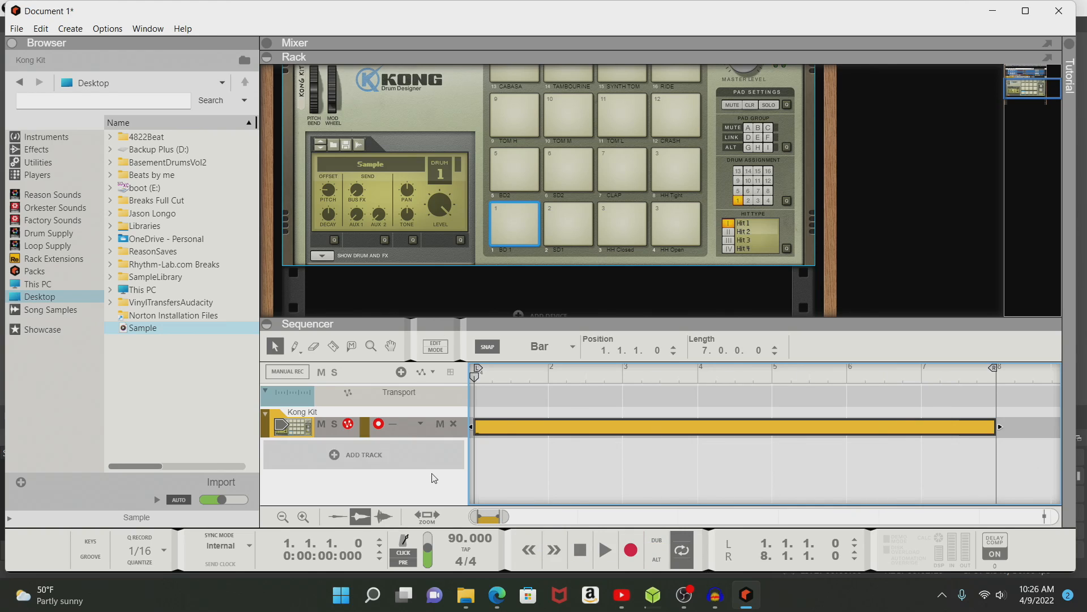
- Play back the opening of the recorded Kong Kit clip and rewind to the start
left_click(610, 549)
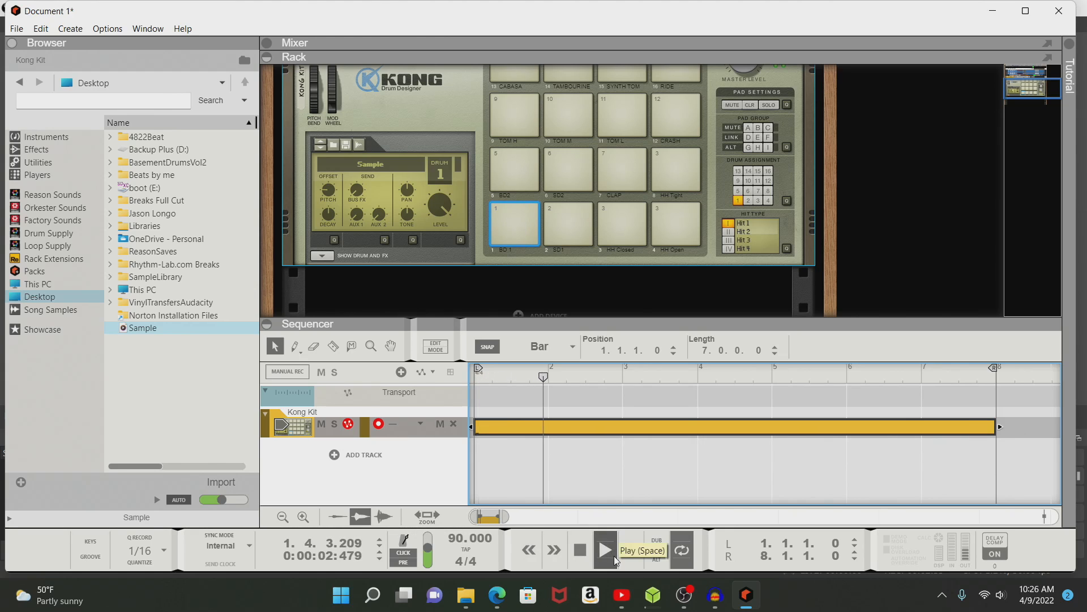
left_click(586, 560)
left_click(529, 552)
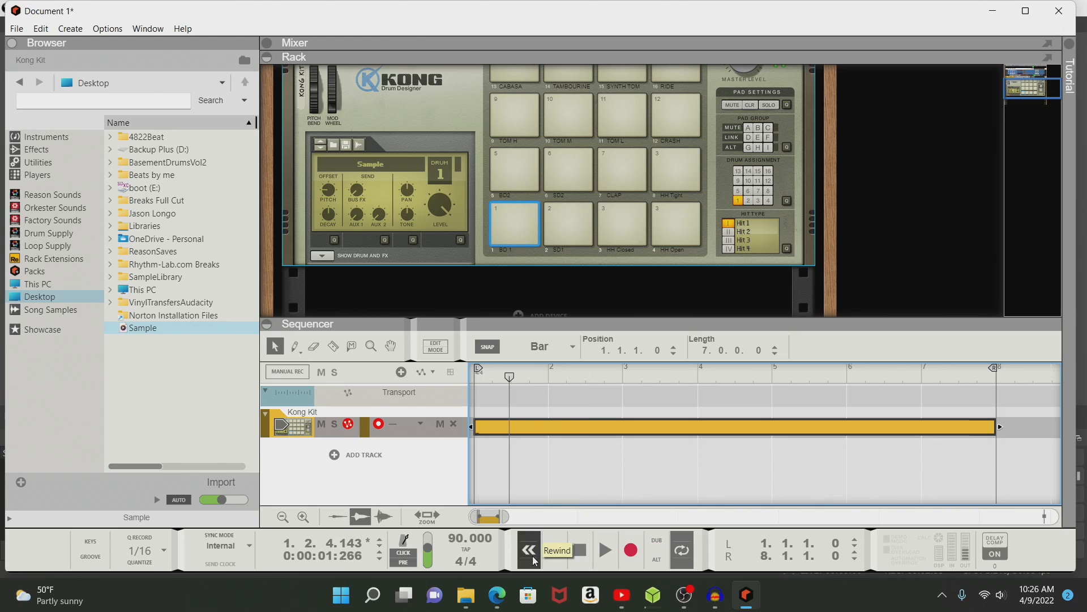
- Bounce the recorded Kong Kit clip in place to an audio track
right_click(518, 430)
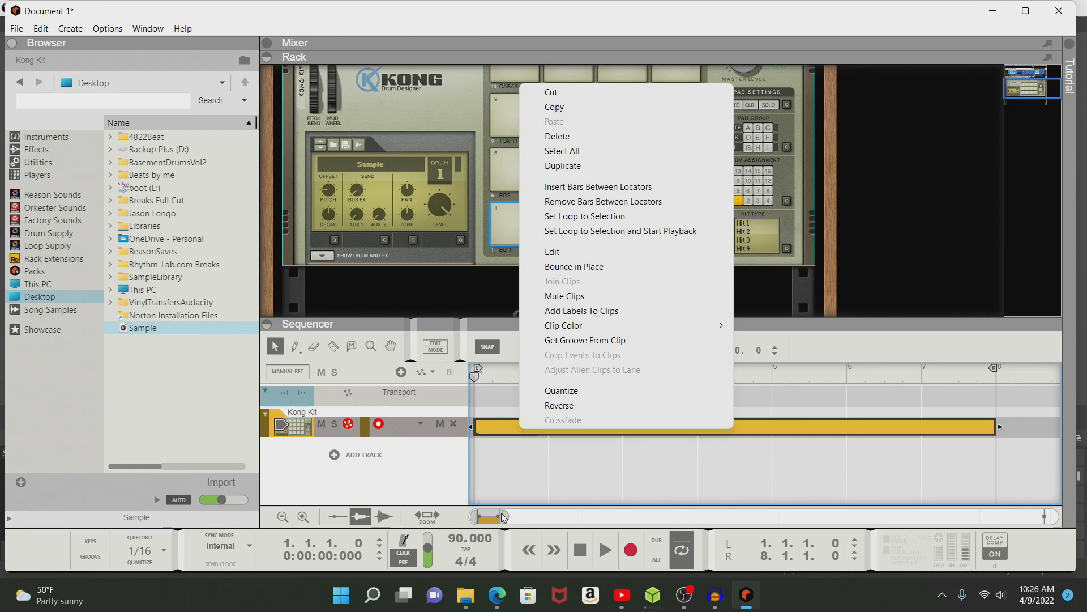
left_click(575, 539)
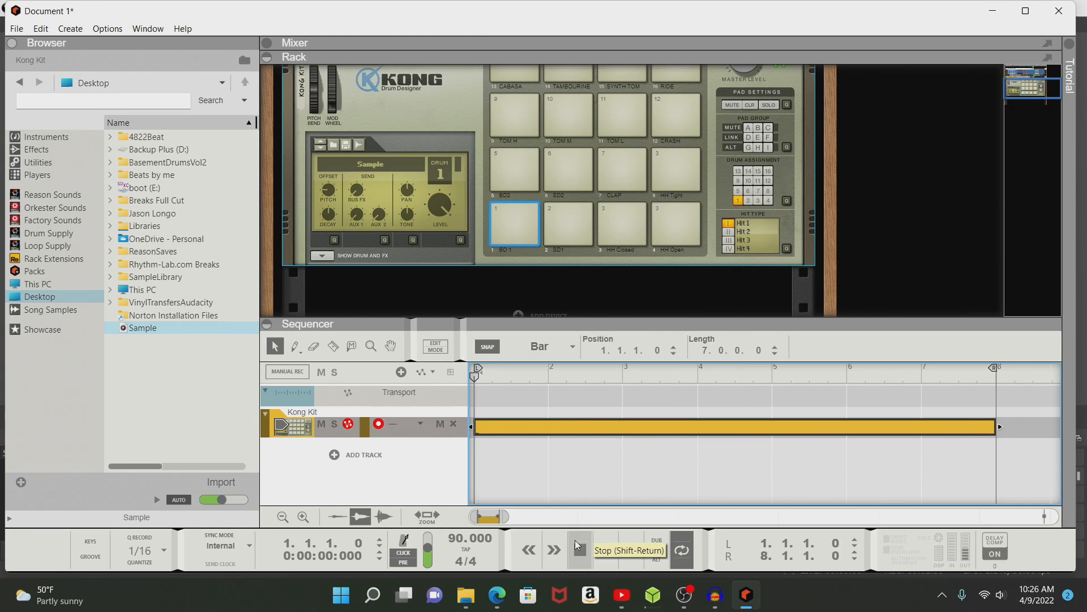
right_click(566, 428)
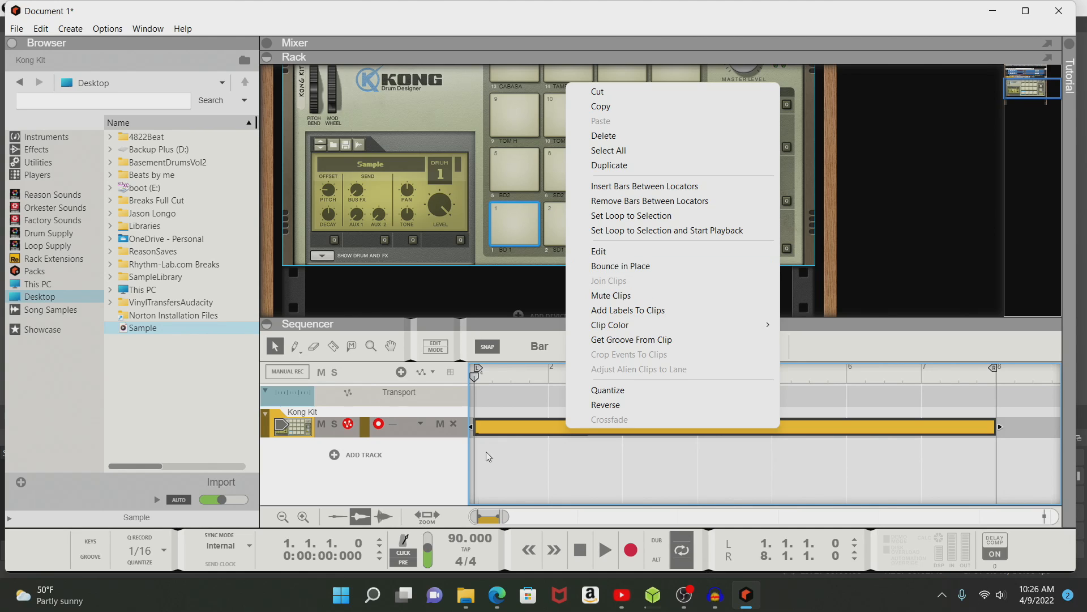
left_click(619, 275)
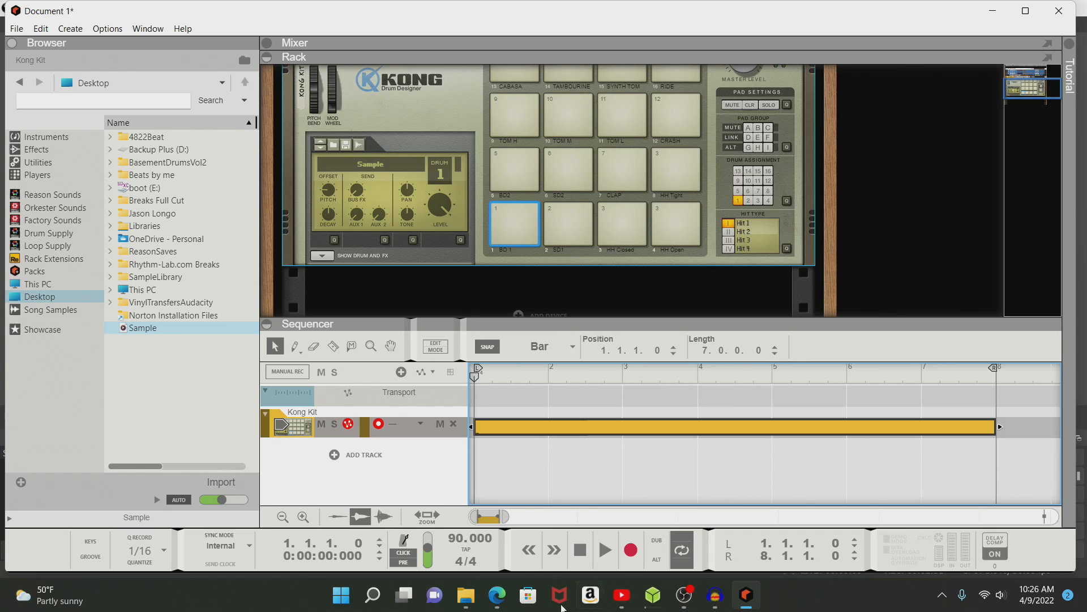
left_click(535, 460)
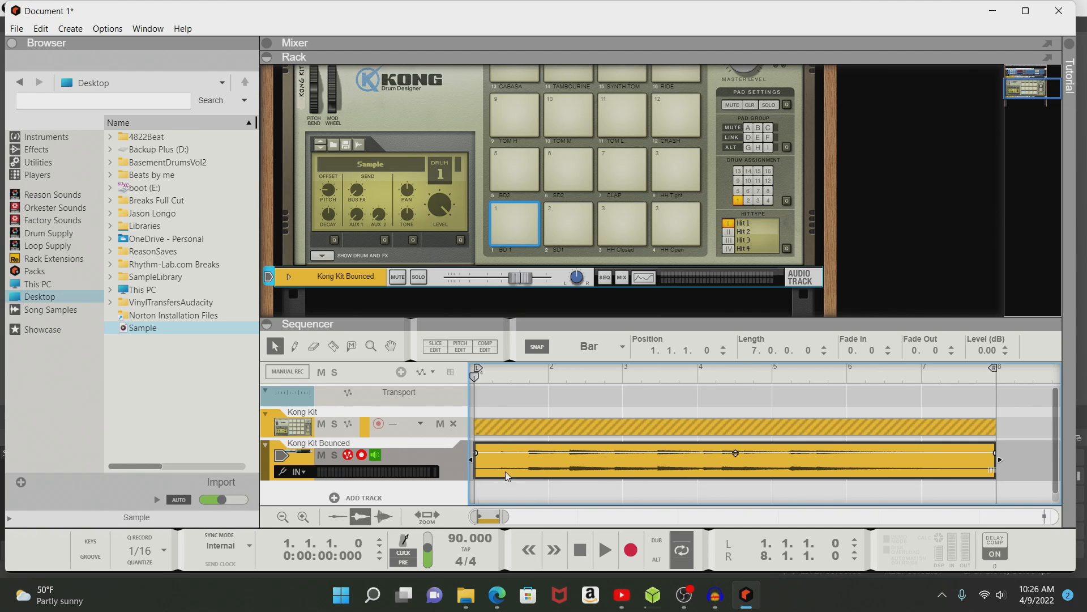
- With snap set to 1/32, cut off and delete the first 0.1.2.0 of the bounced audio clip
left_click(334, 347)
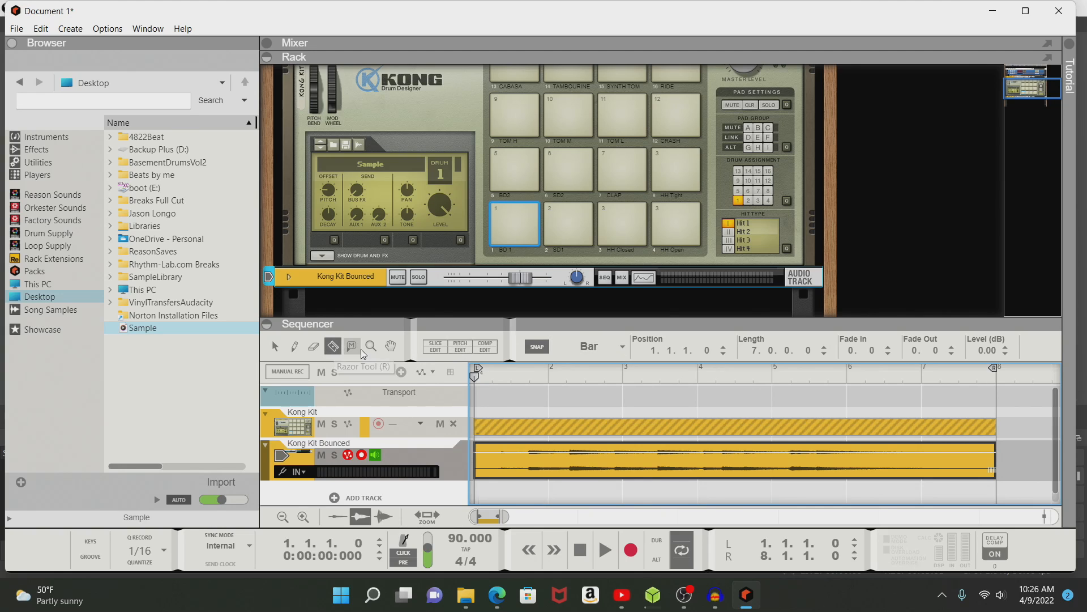
left_click(593, 349)
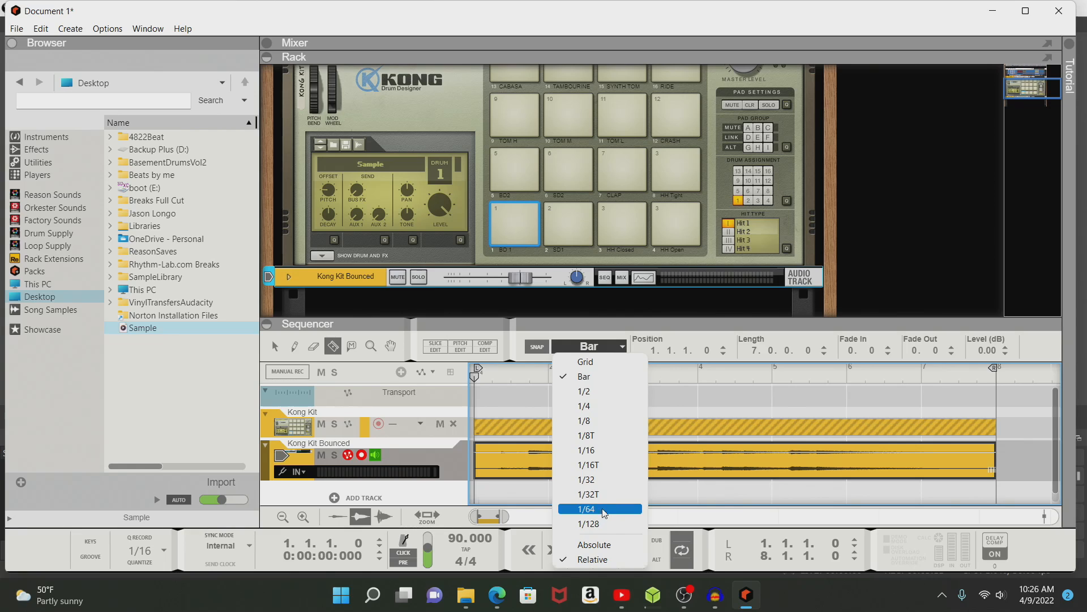
left_click(628, 479)
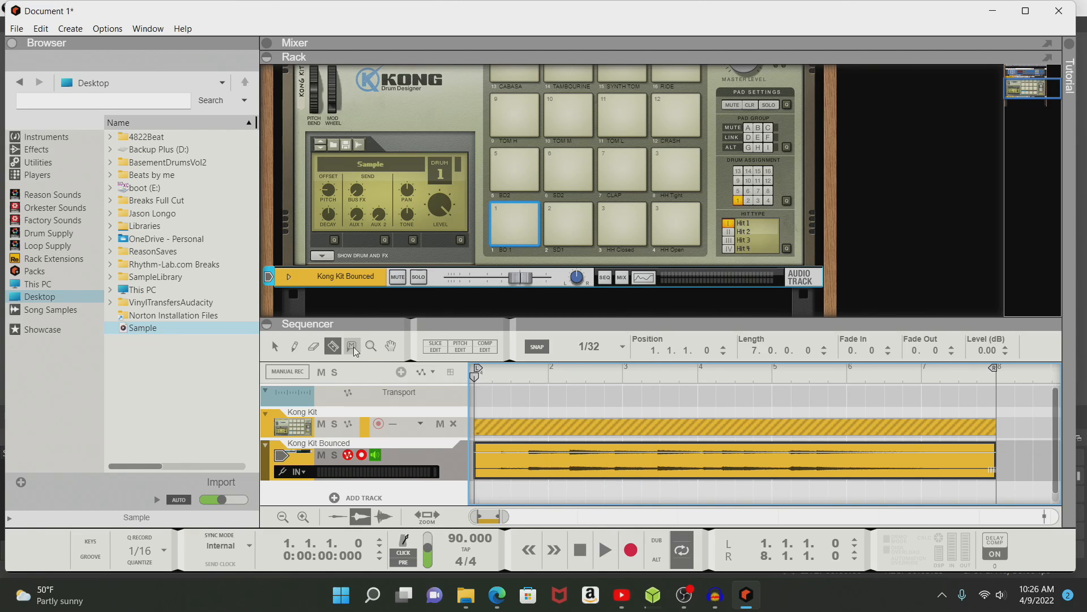
left_click_drag(476, 459, 502, 462)
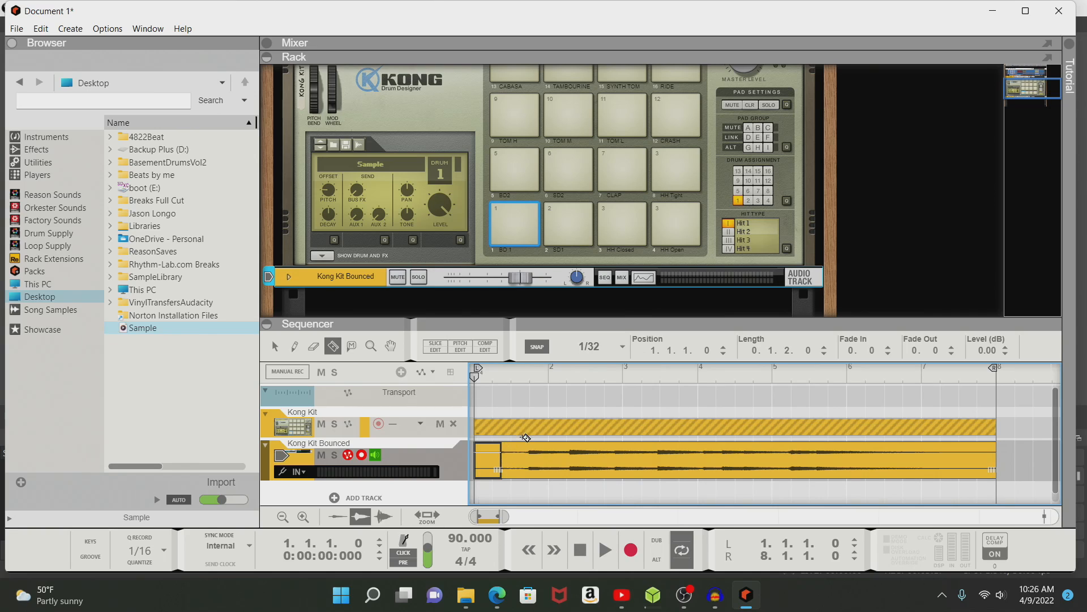
key("Delete")
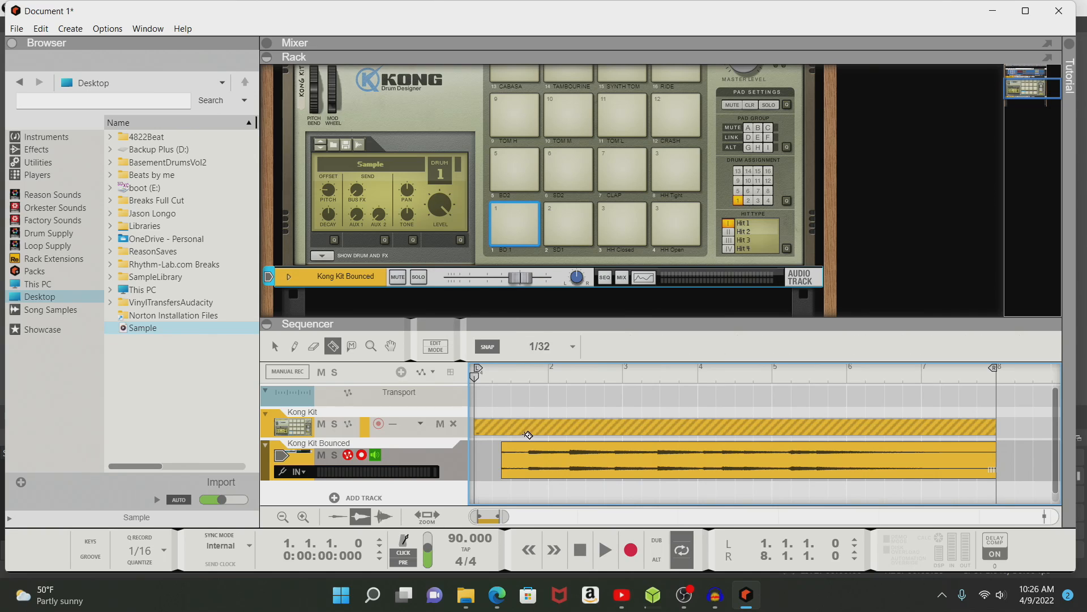
- Move the trimmed bounced clip to start at bar 1 and play it back
left_click(275, 346)
left_click_drag(685, 455, 644, 456)
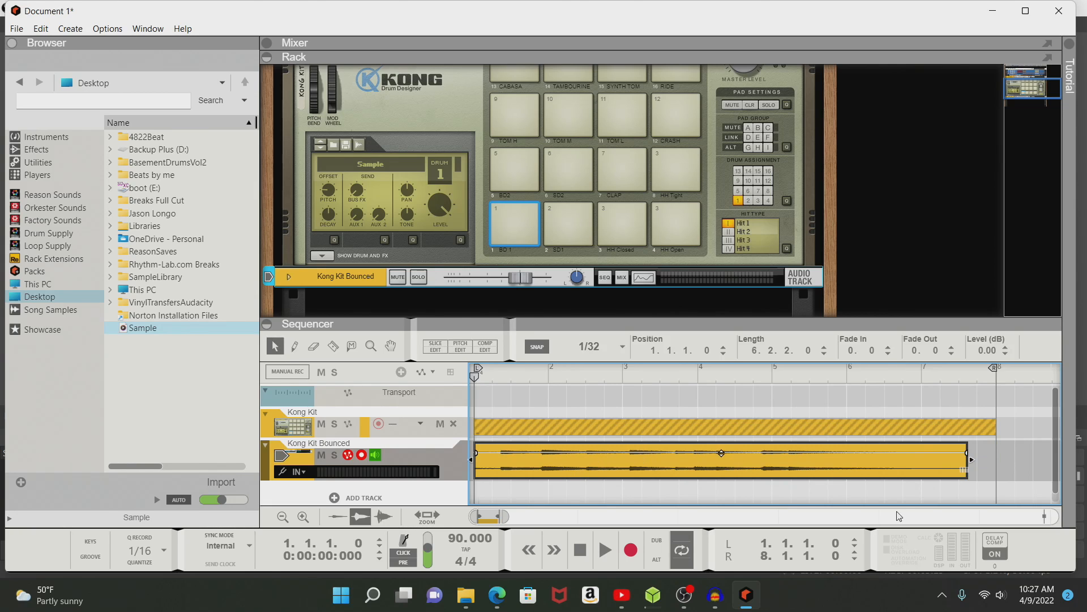
left_click(606, 550)
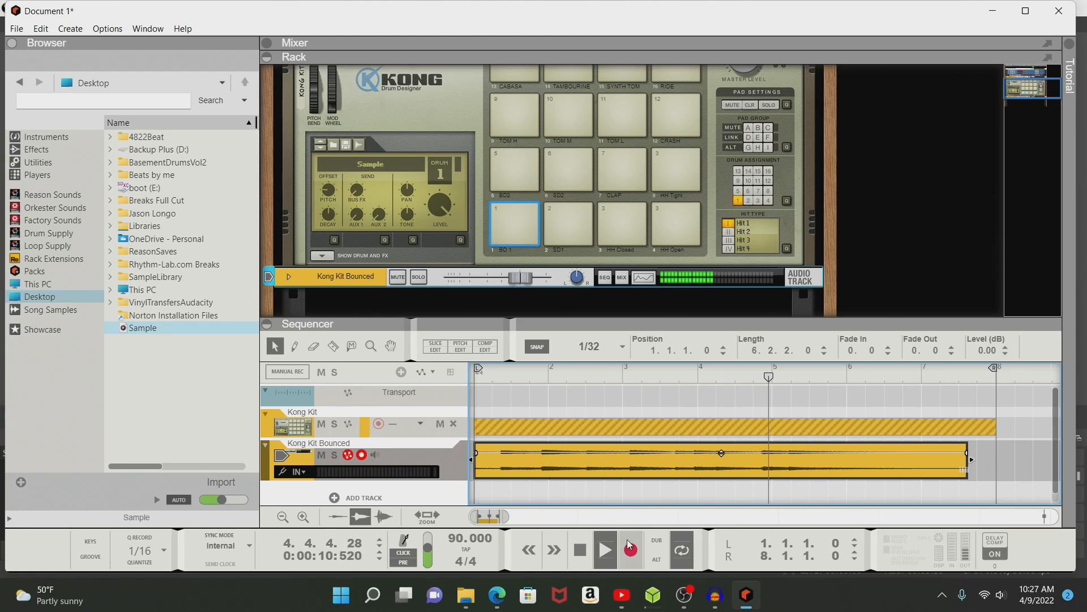
left_click(586, 555)
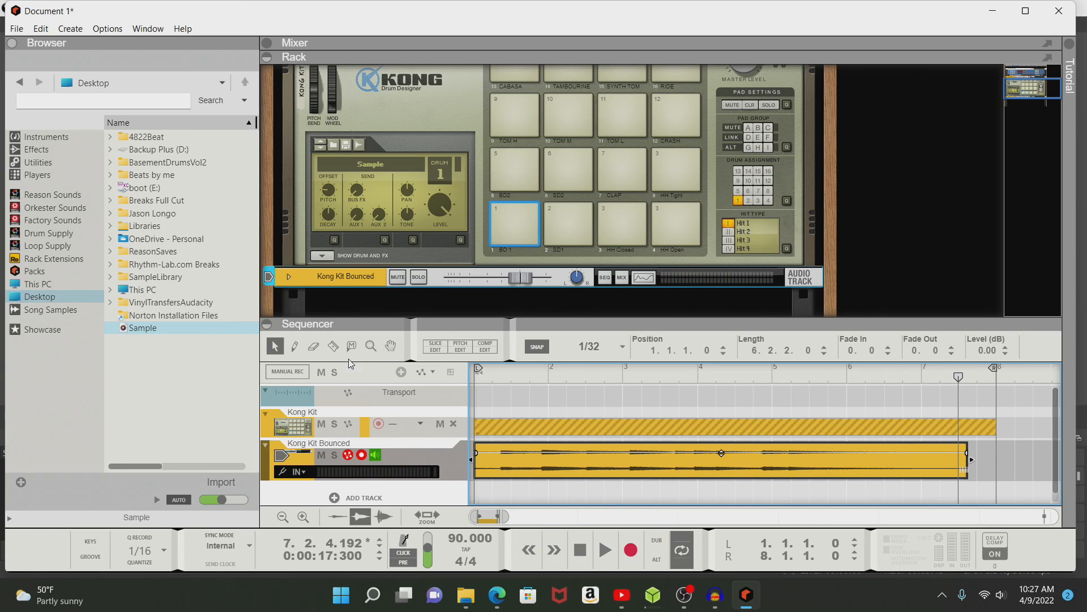
- Cut the bounced clip at position 6.2.3.0 and delete its remaining tail
left_click(334, 347)
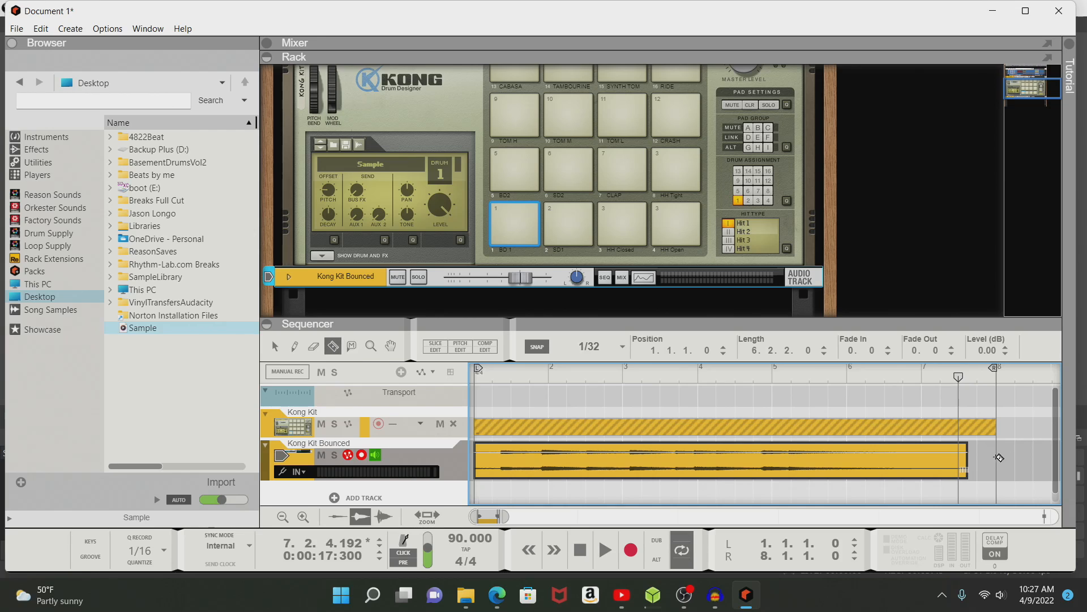
left_click_drag(972, 456, 877, 465)
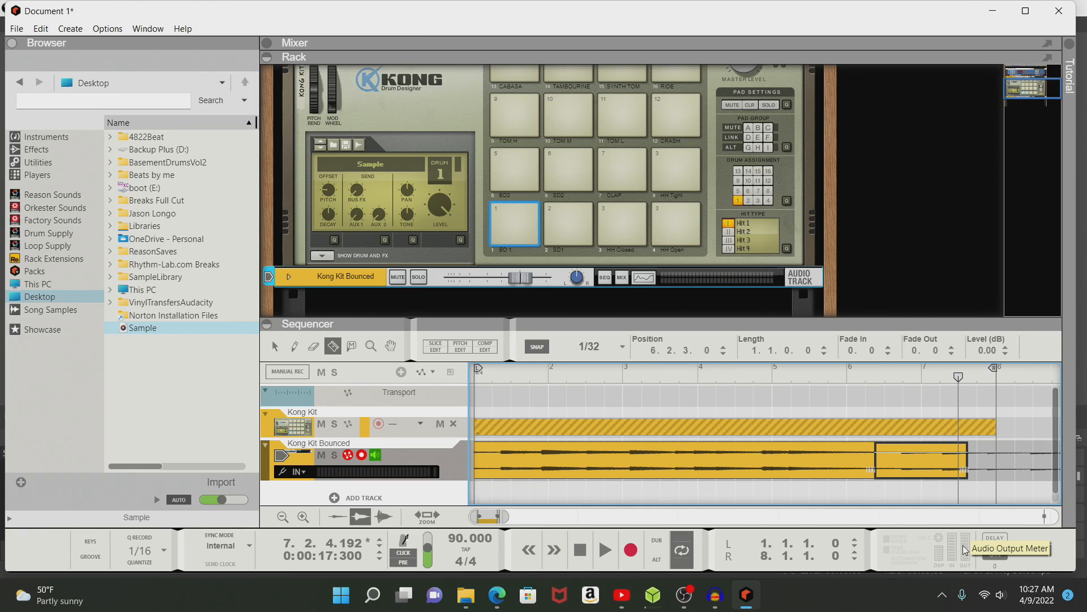
key("Delete")
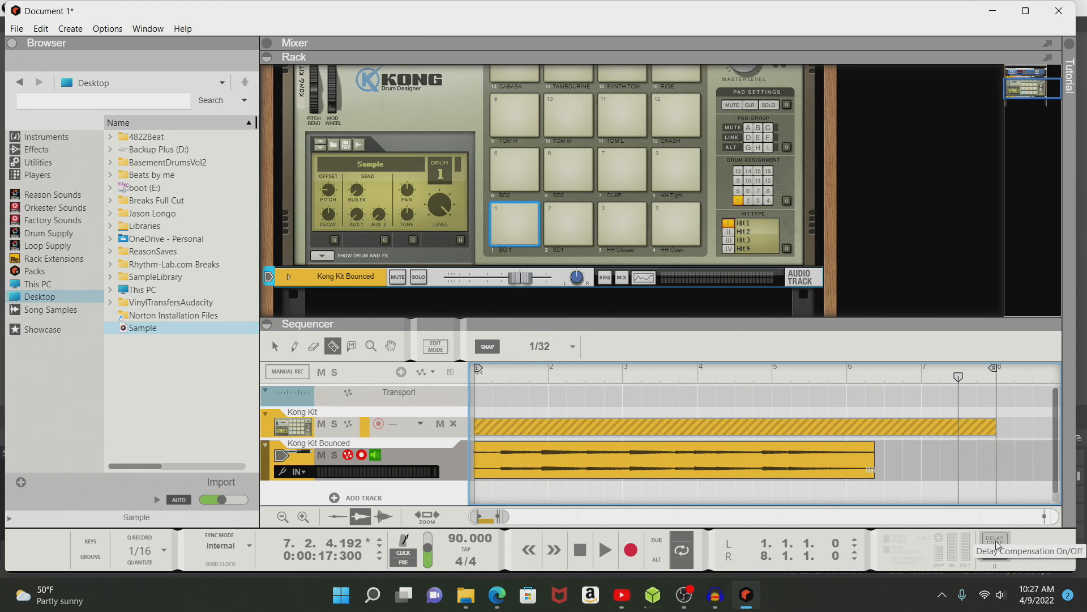
- Time-stretch the Kong Kit Bounced clip to a length of 4.0.0.0, ending at bar 5, and play it back from the start
key("q")
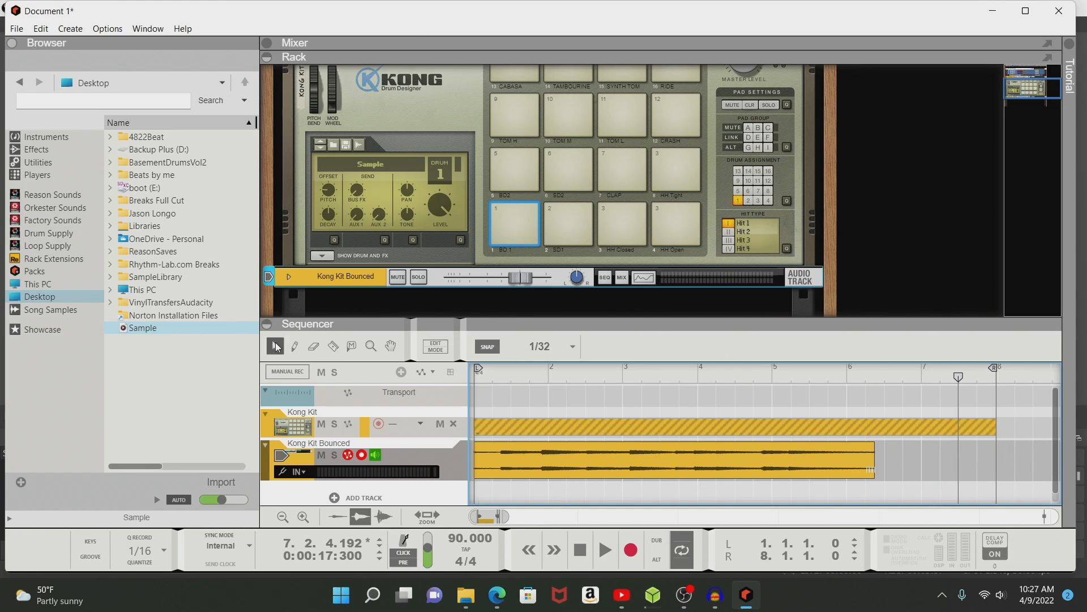
left_click(753, 467)
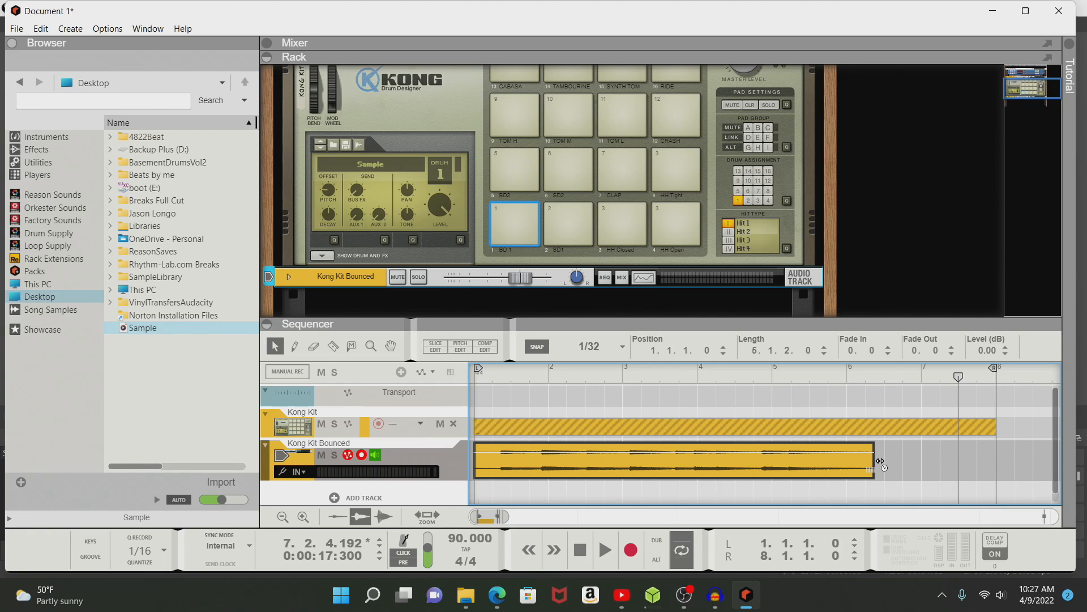
left_click_drag(881, 462, 775, 464)
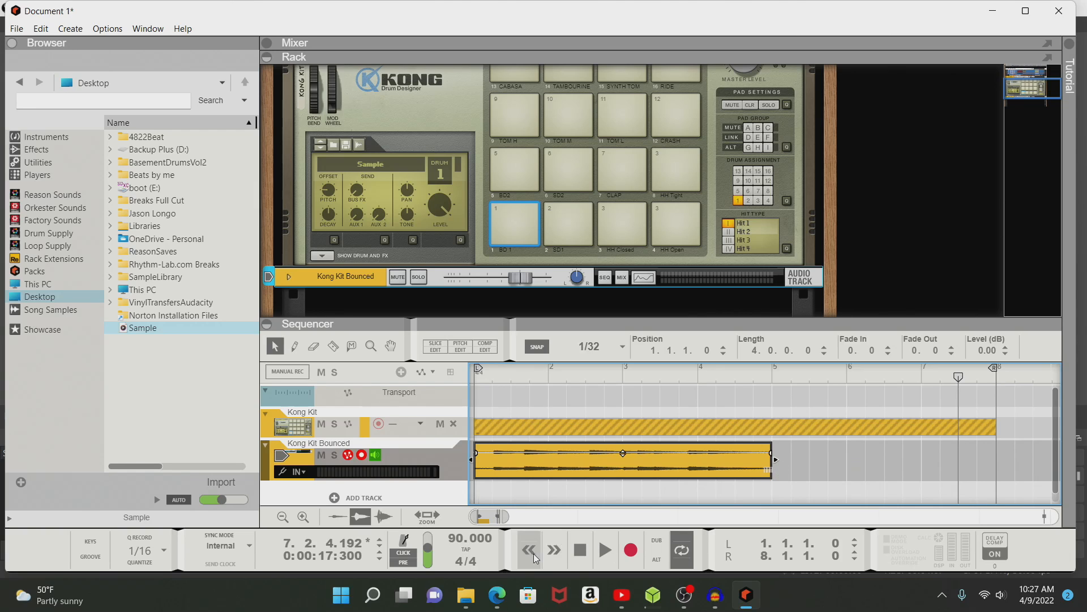
left_click(533, 552)
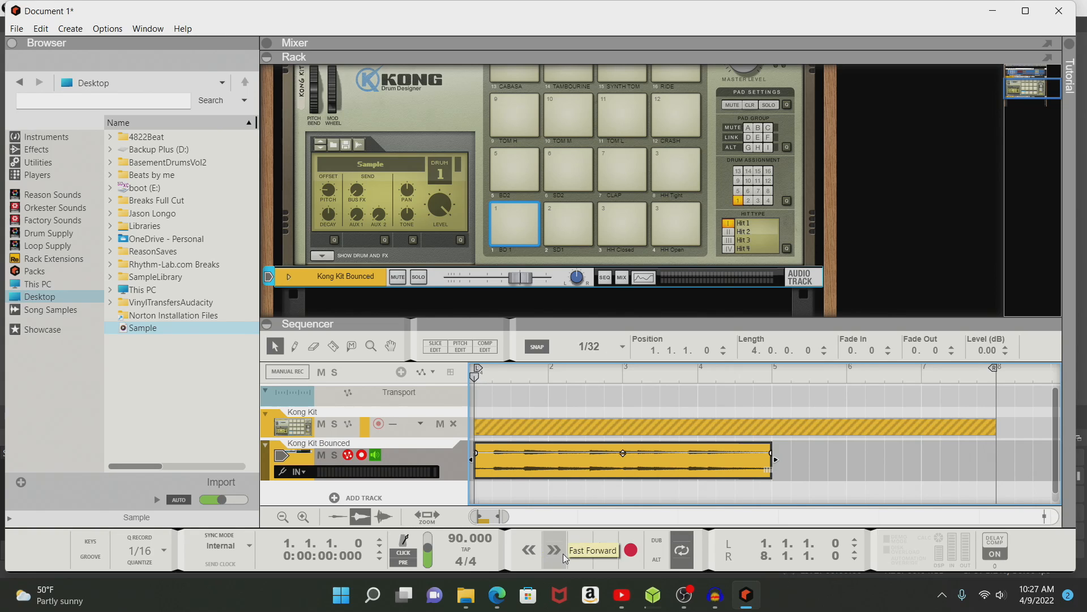
left_click(613, 559)
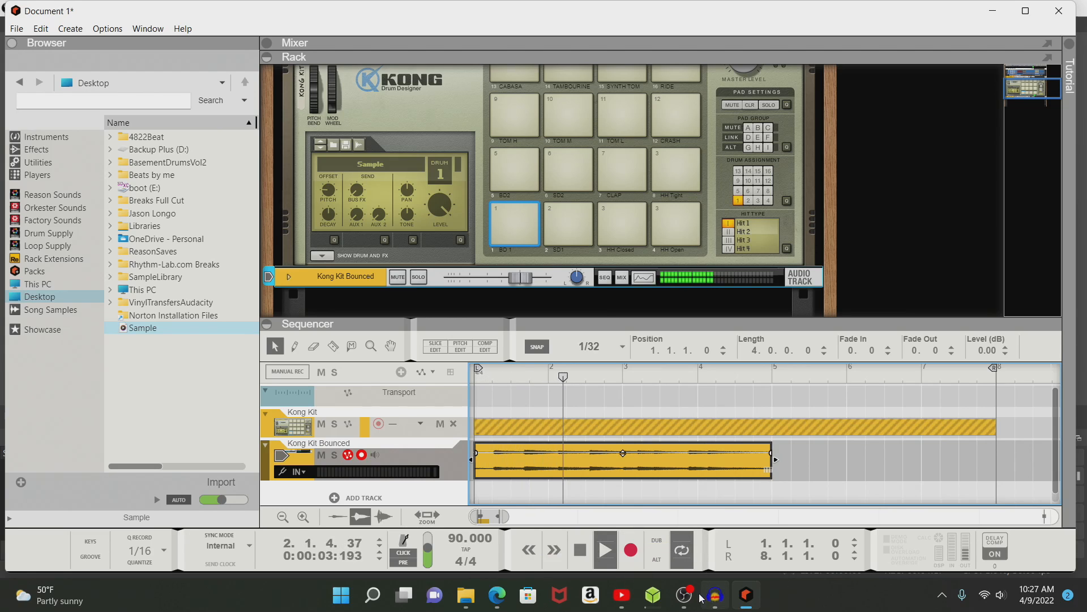
mouse_move(684, 594)
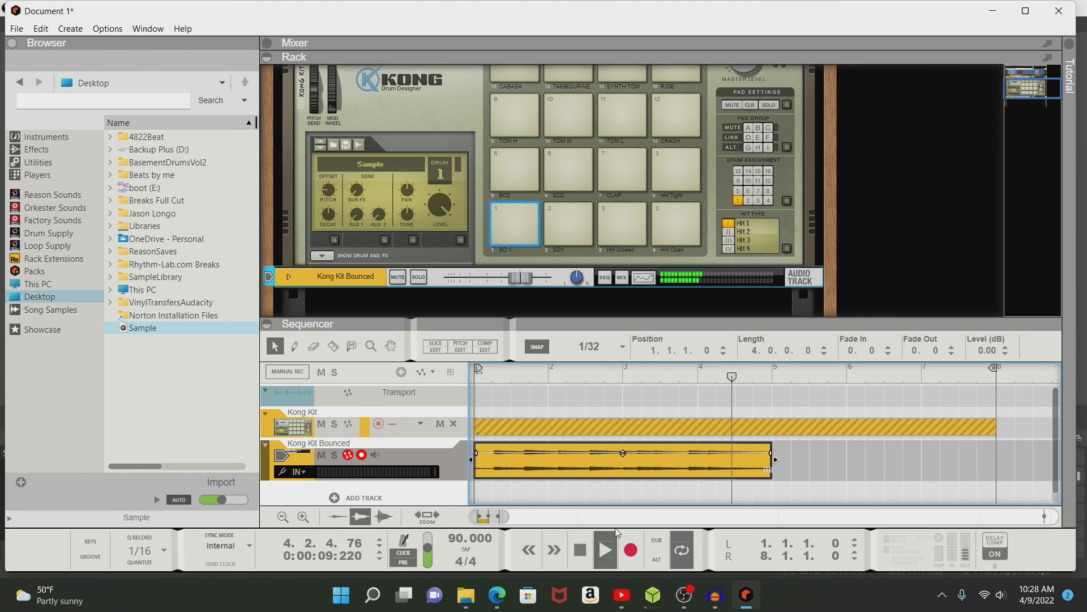
left_click(588, 549)
- Bounce the stretched clip to disk on the Desktop as a WAVE file named SamplePitch, at 44,100 Hz and 16-bit with dither
right_click(606, 475)
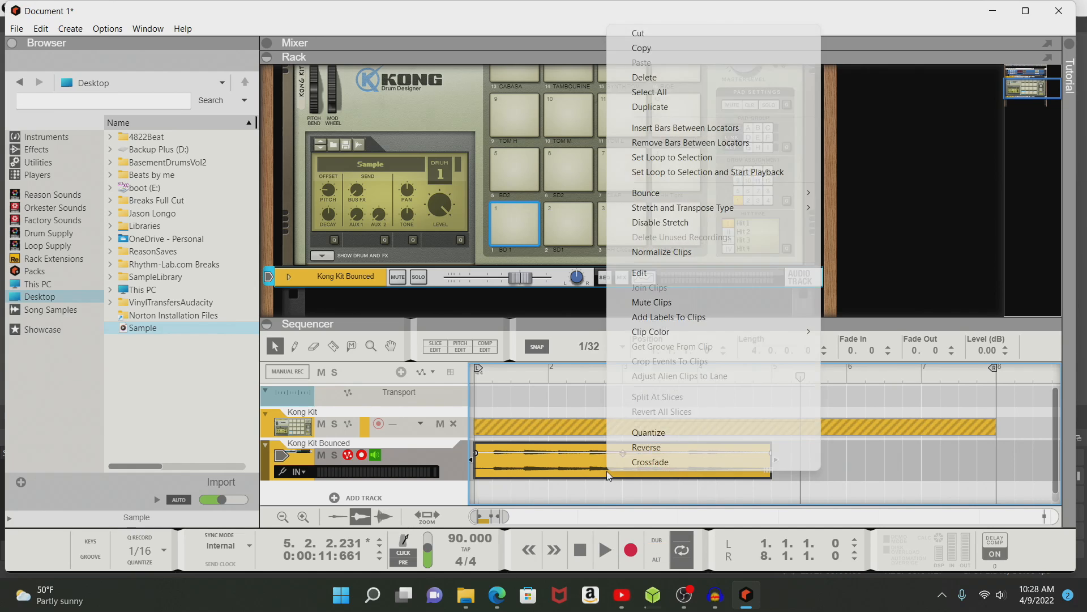
mouse_move(662, 195)
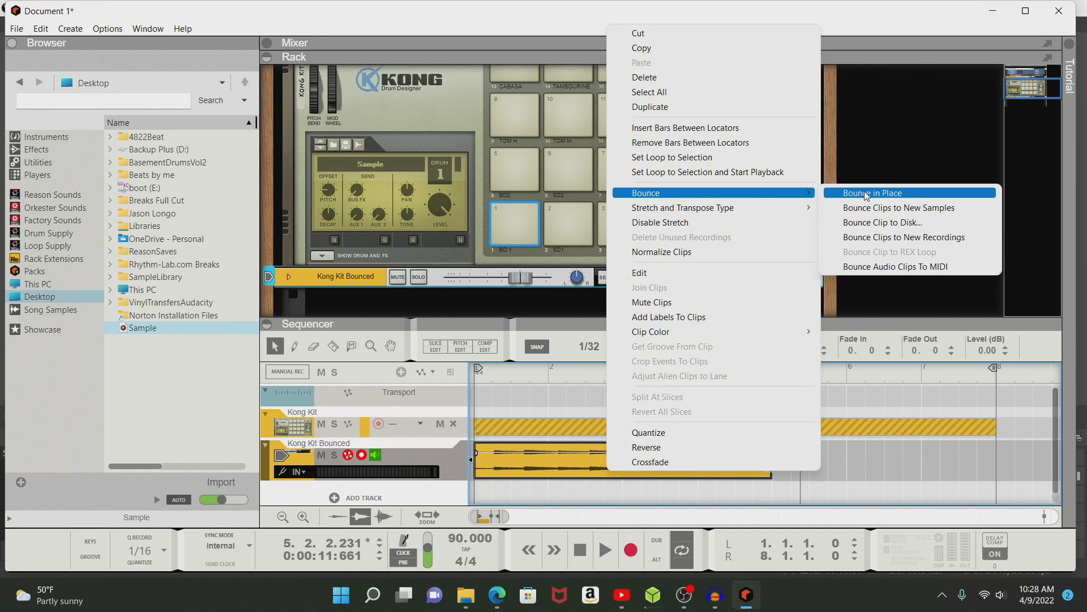
left_click(866, 222)
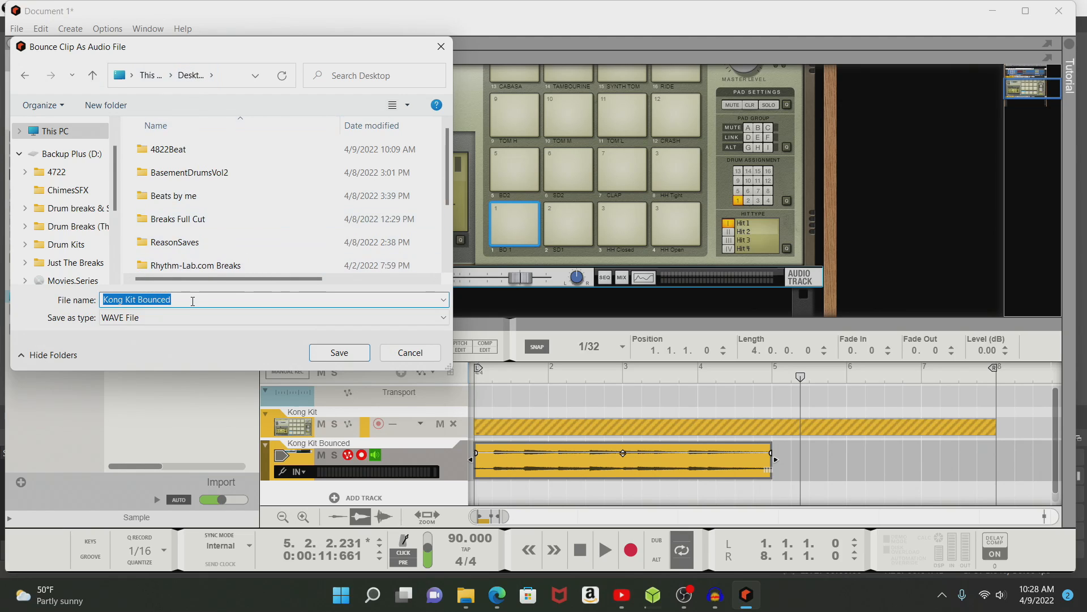
key("BackSpace")
type("Sample")
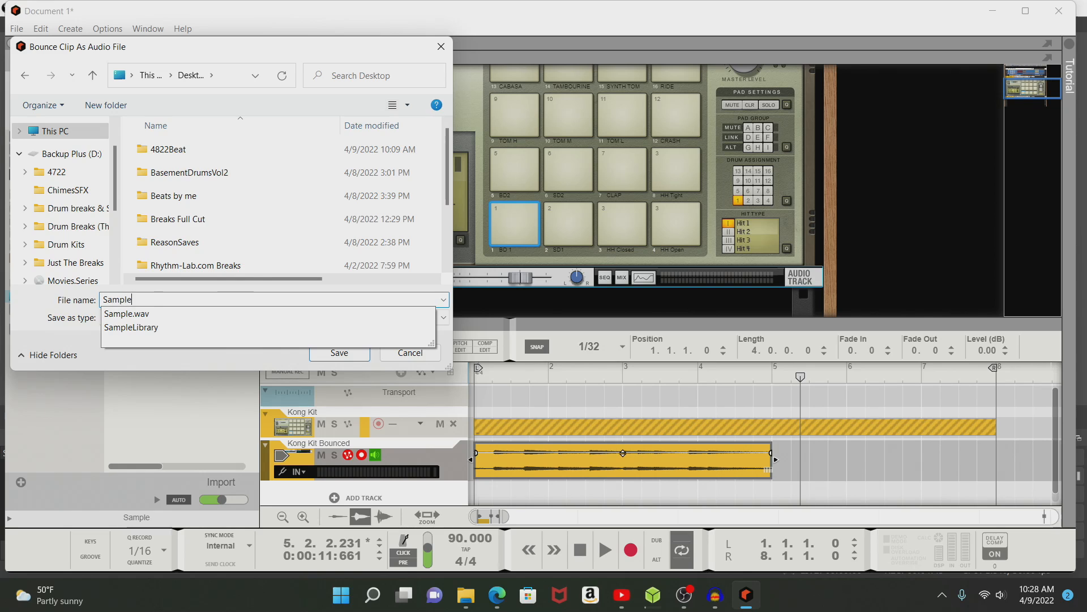
type("Pitch")
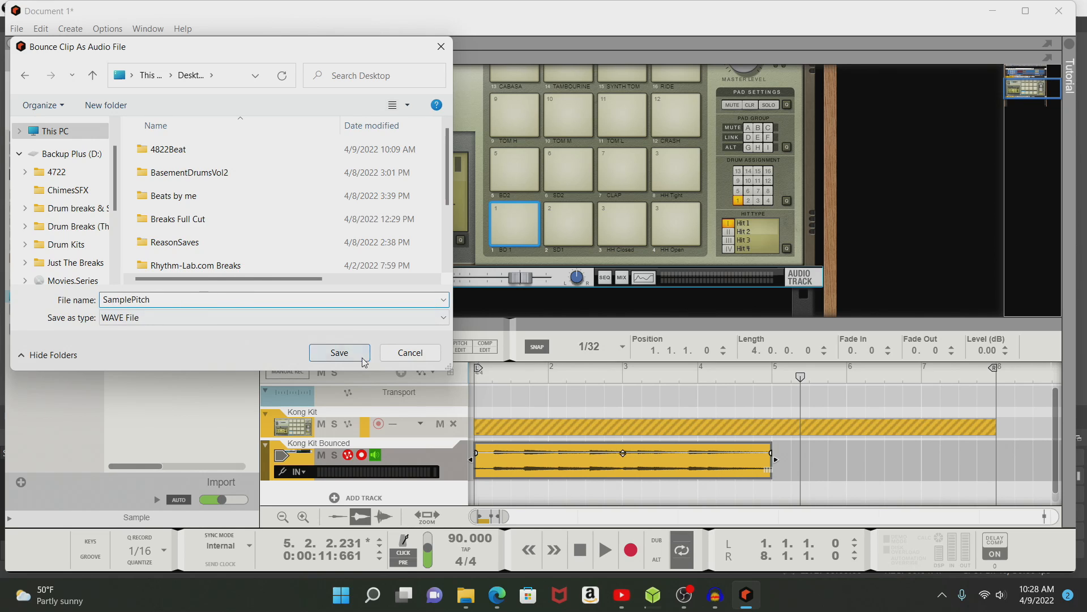
left_click(340, 353)
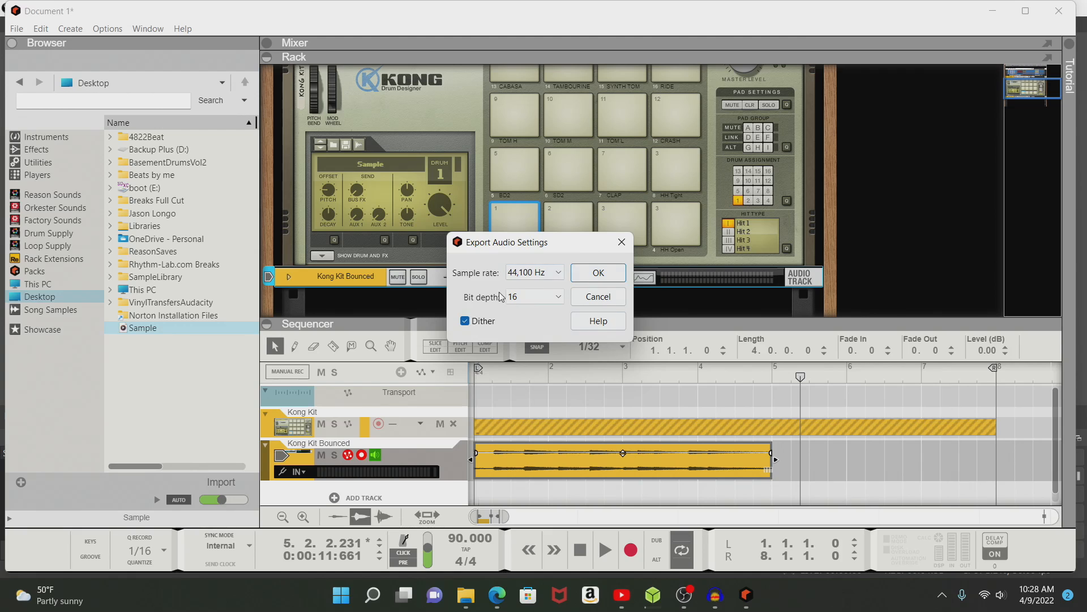
left_click(599, 274)
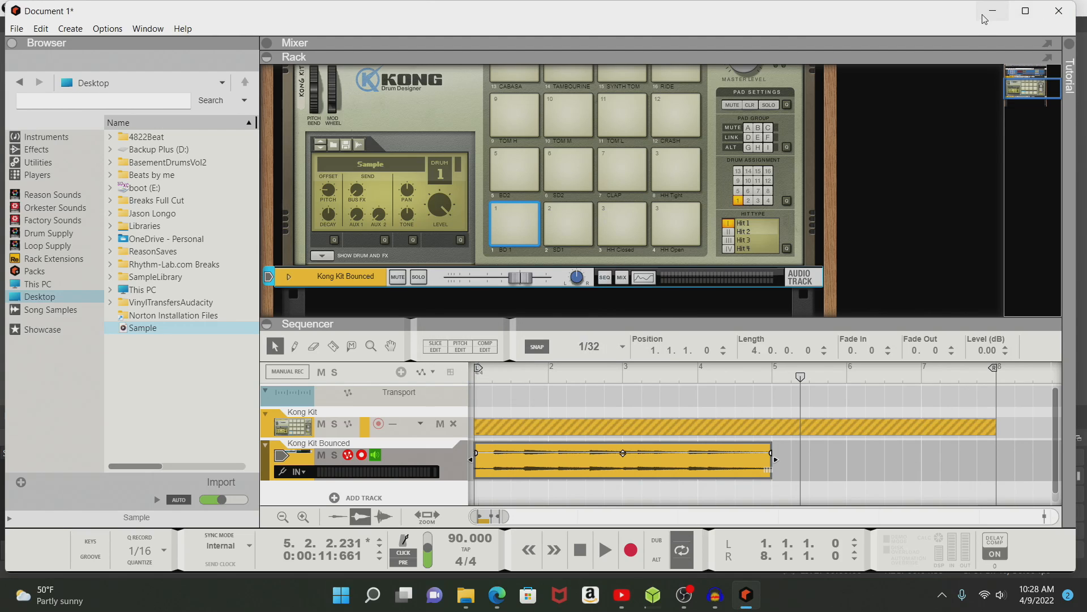